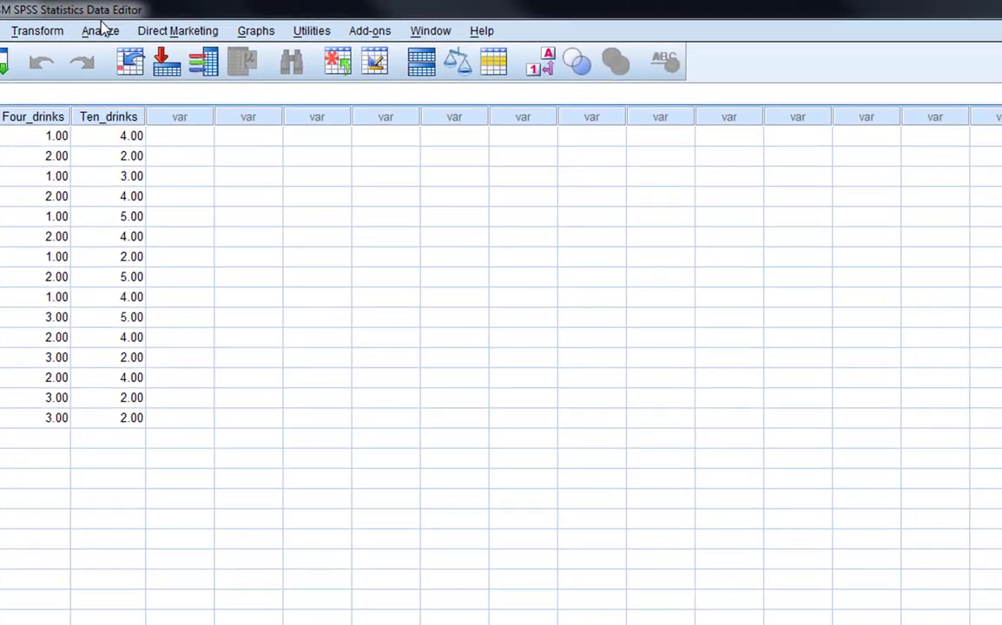
# Step: Open Analyze > Nonparametric Tests > Legacy Dialogs > K Related Samples
pyautogui.click(287, 35)
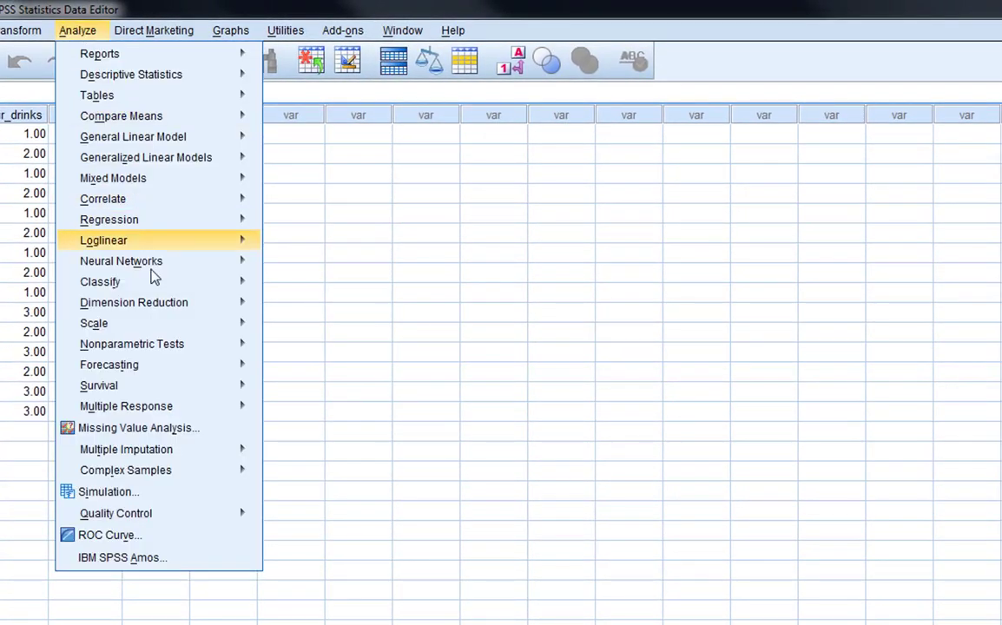
pyautogui.moveTo(143, 343)
pyautogui.moveTo(324, 415)
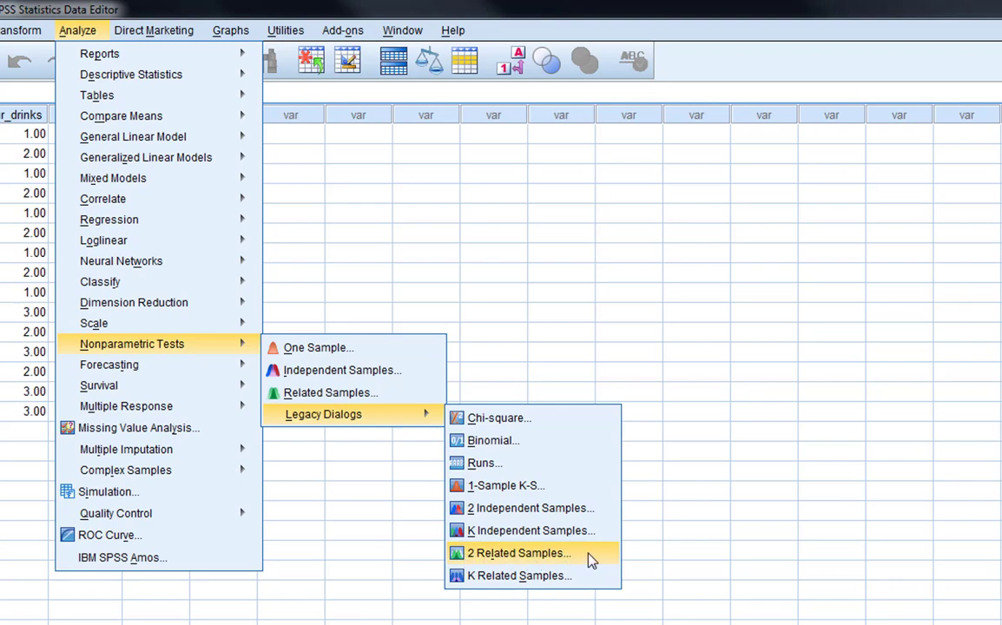
pyautogui.click(533, 576)
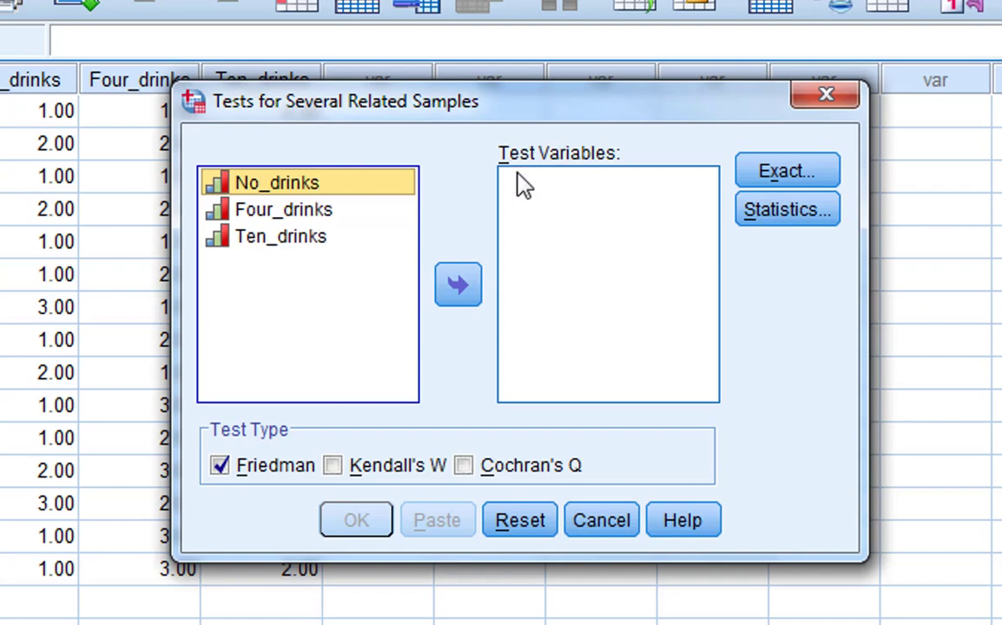
# Step: Move No_drinks, Four_drinks and Ten_drinks into Test Variables
pyautogui.keyDown('ctrl'); pyautogui.click(298, 216); pyautogui.keyUp('ctrl')
pyautogui.keyDown('ctrl'); pyautogui.click(297, 242); pyautogui.keyUp('ctrl')
pyautogui.click(460, 284)
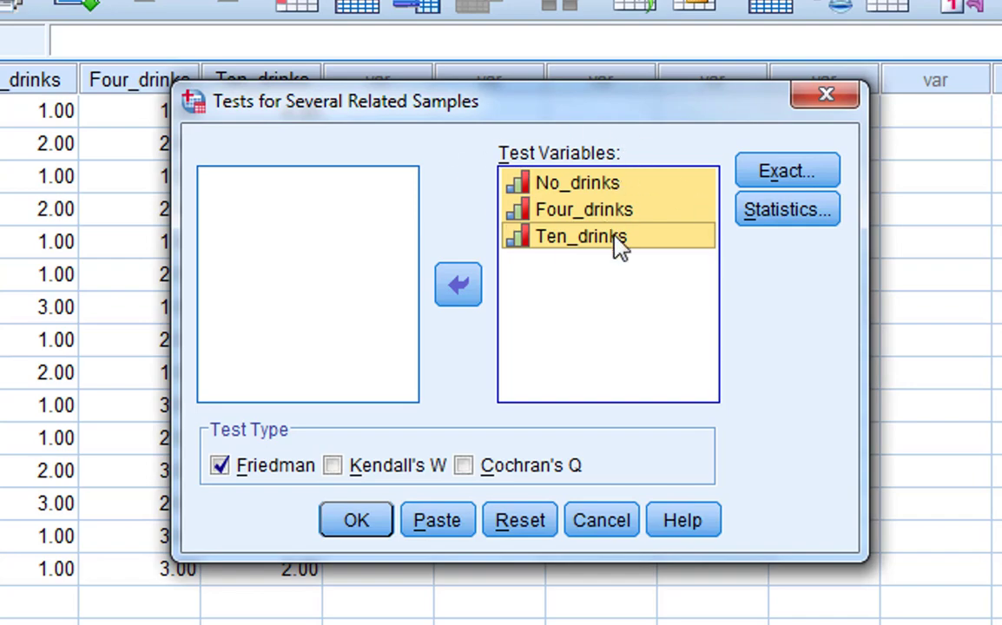
# Step: Leave Statistics unchanged, keep Asymptotic only under Exact, and run the Friedman test
pyautogui.click(768, 216)
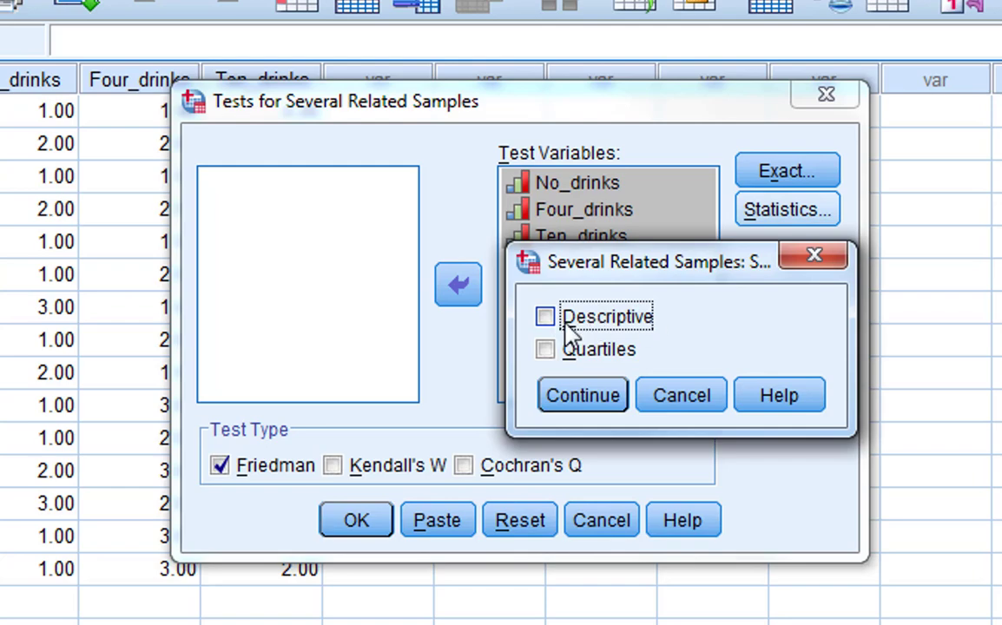
pyautogui.click(705, 405)
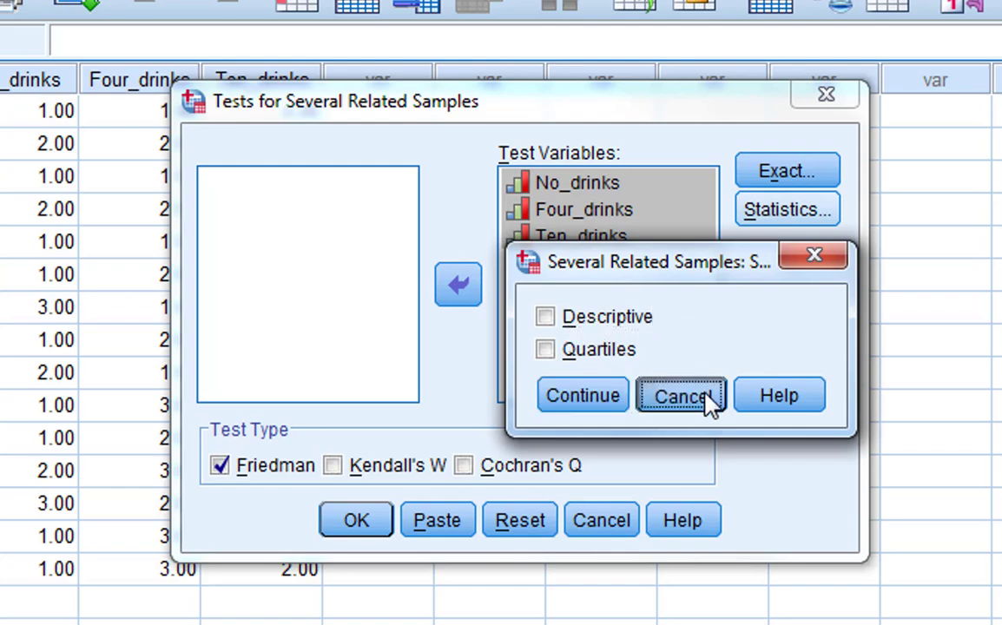
pyautogui.click(786, 173)
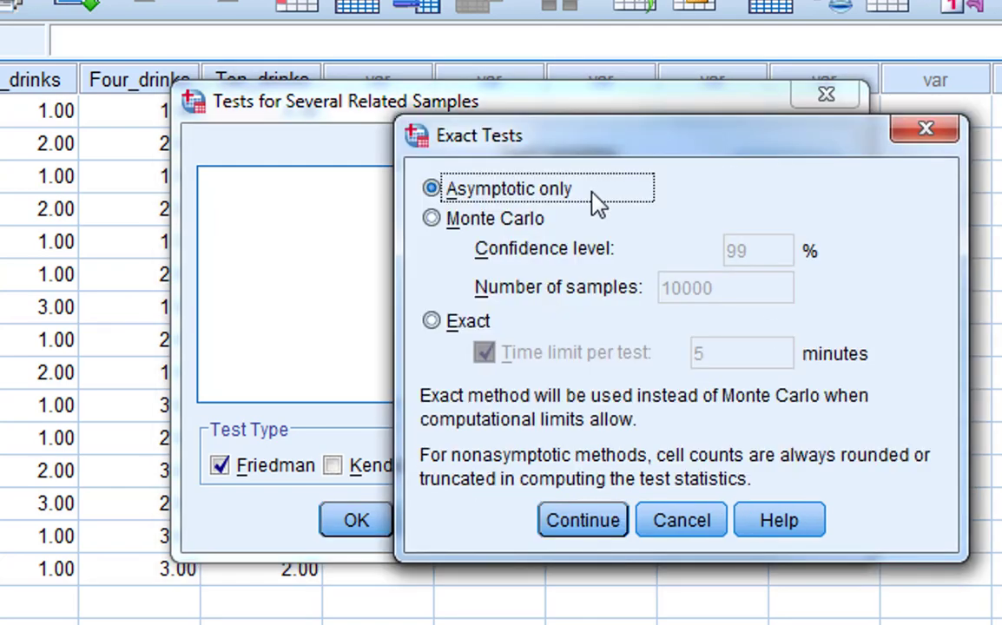
pyautogui.click(431, 321)
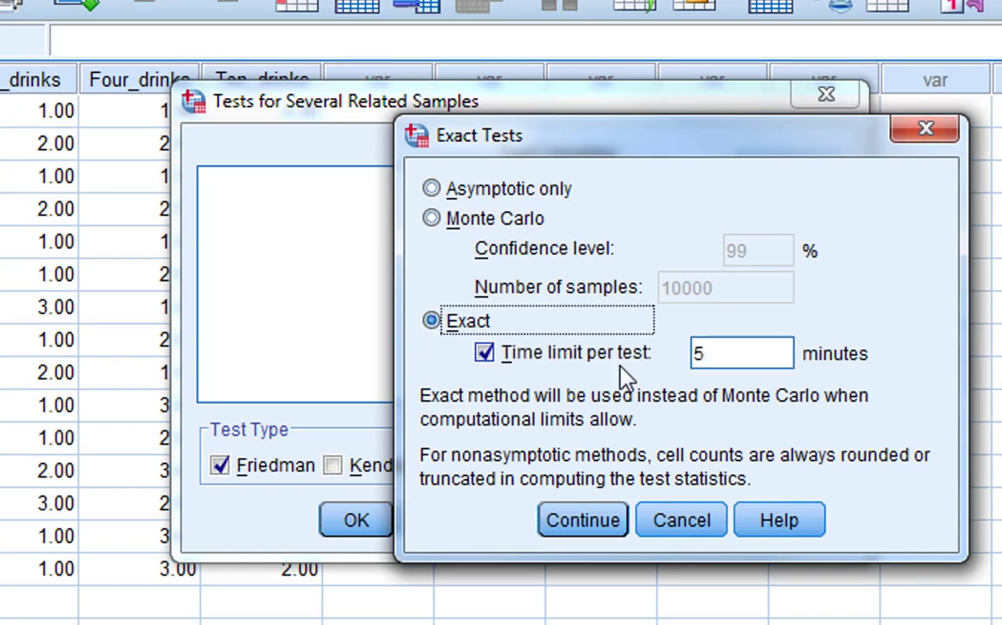
pyautogui.click(432, 191)
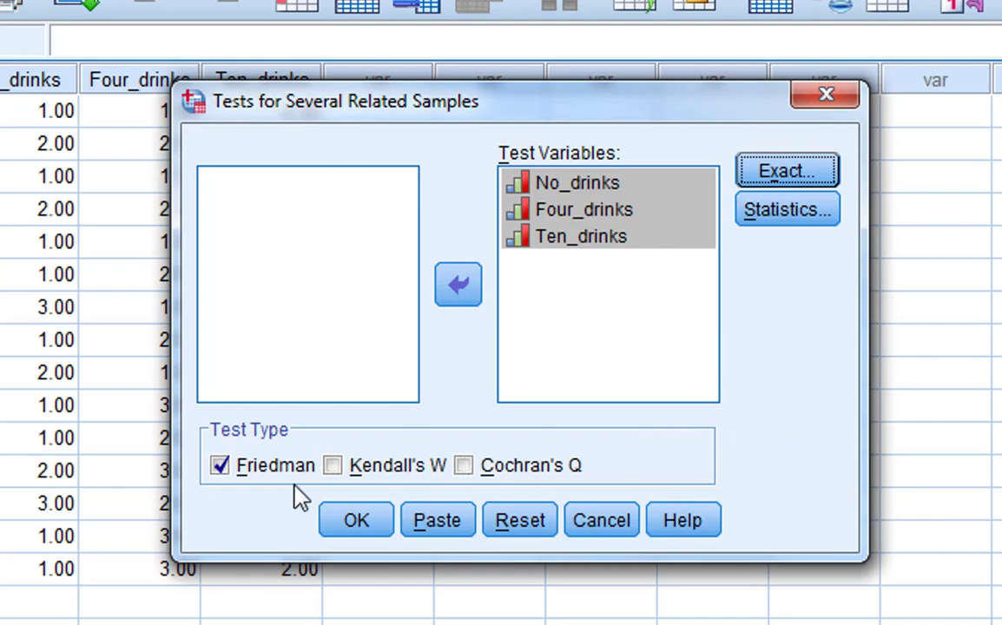
pyautogui.click(354, 533)
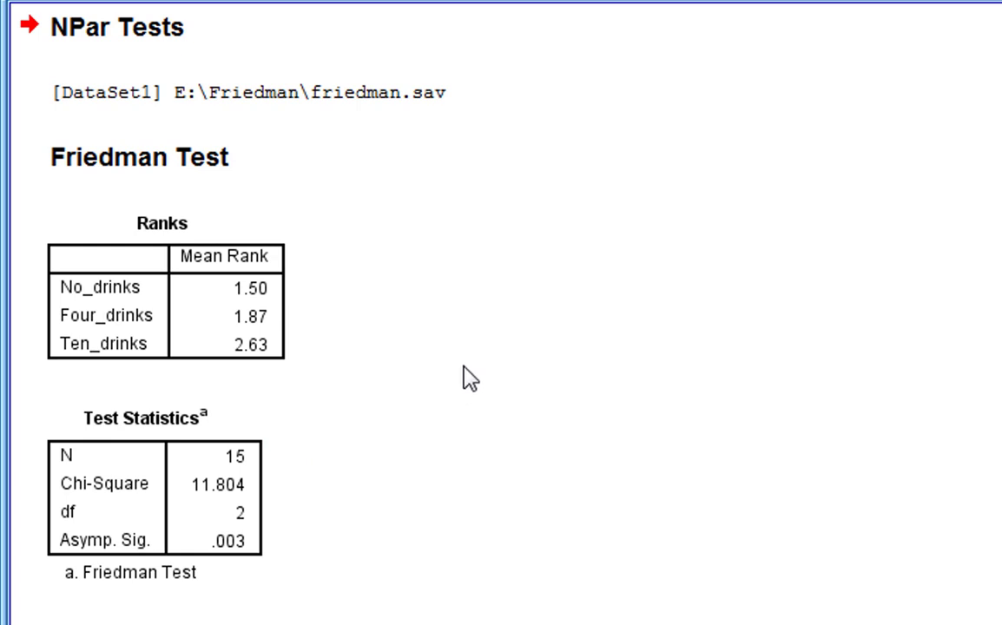
# Step: Inspect the Ranks and Test Statistics tables showing Chi-Square 11.804, p = .003
pyautogui.click(76, 294)
pyautogui.click(233, 190)
pyautogui.click(283, 302)
pyautogui.click(452, 303)
pyautogui.click(233, 434)
pyautogui.click(342, 328)
pyautogui.click(91, 299)
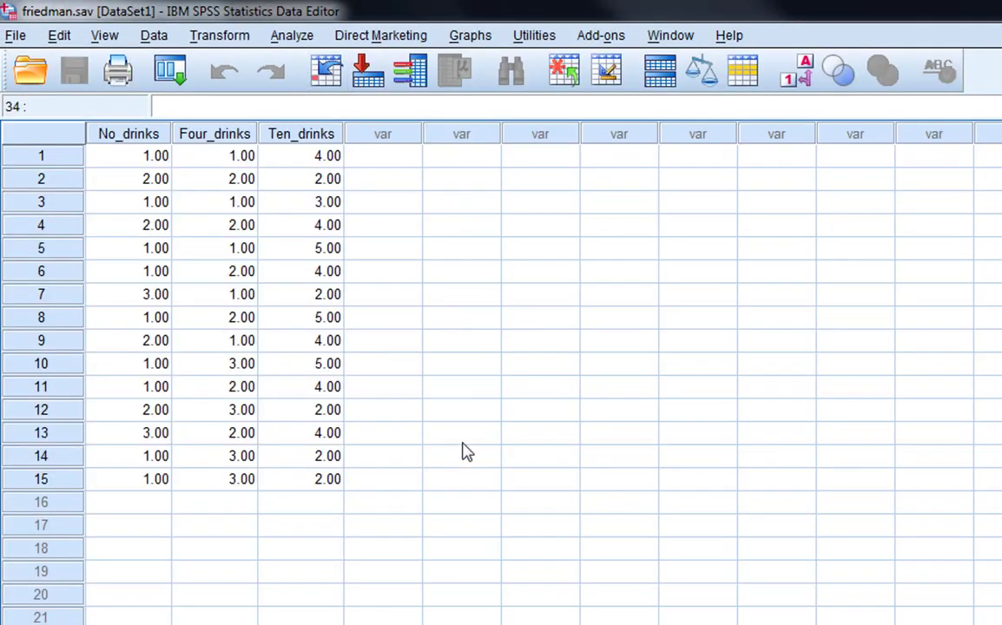
# Step: Open Analyze > Nonparametric Tests > Related Samples
pyautogui.click(292, 35)
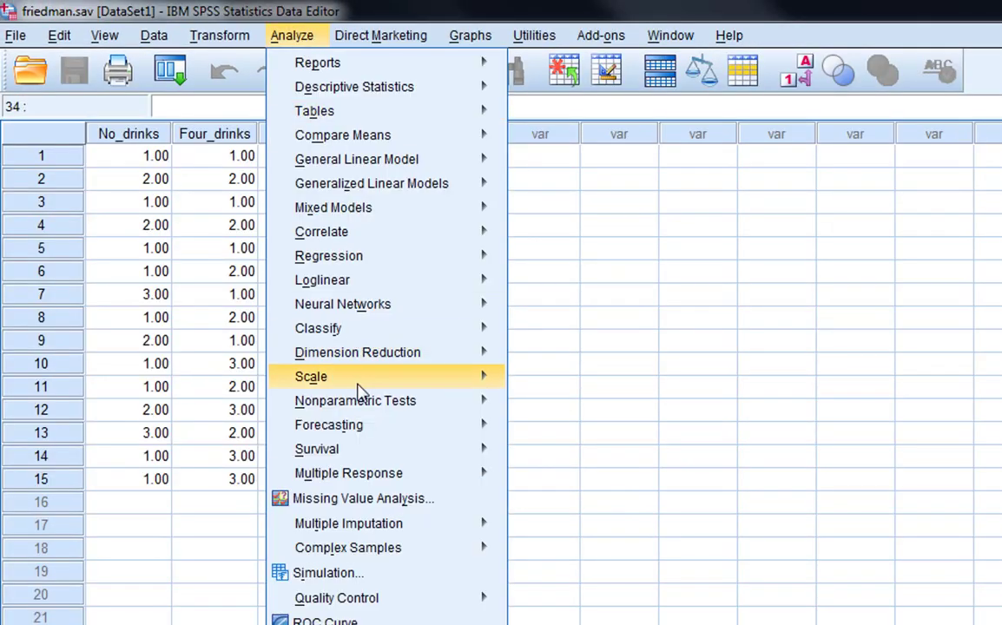
pyautogui.moveTo(363, 405)
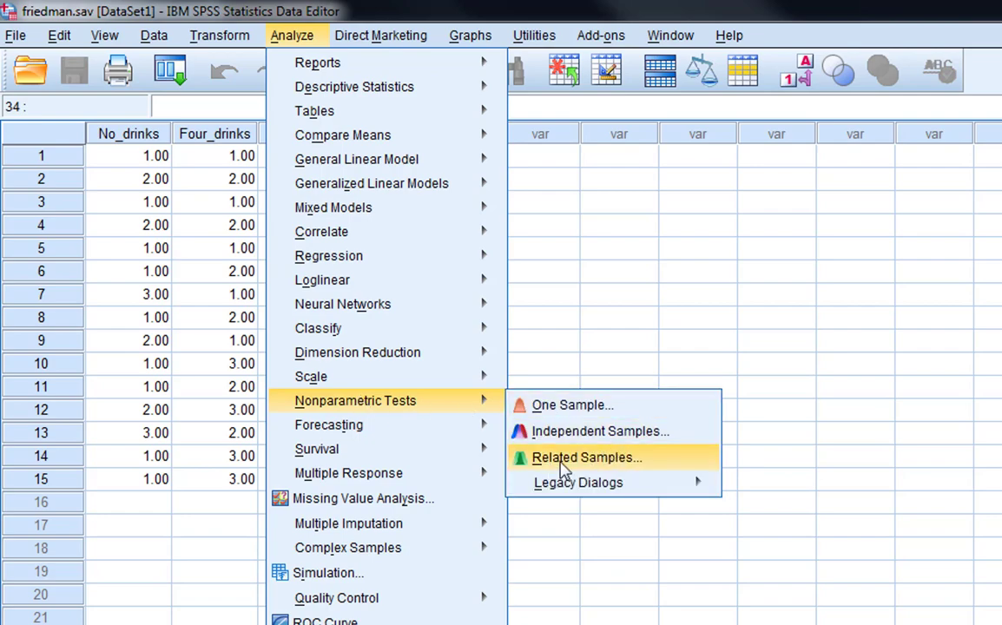
pyautogui.click(613, 468)
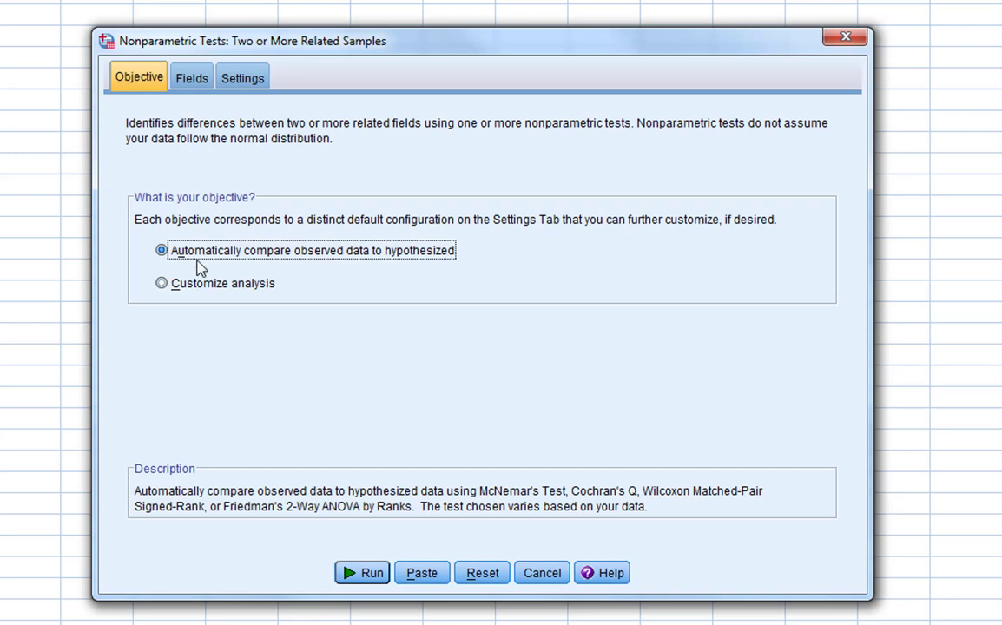
# Step: Choose Customize analysis and assign No_drinks, Four_drinks and Ten_drinks as test fields
pyautogui.click(162, 284)
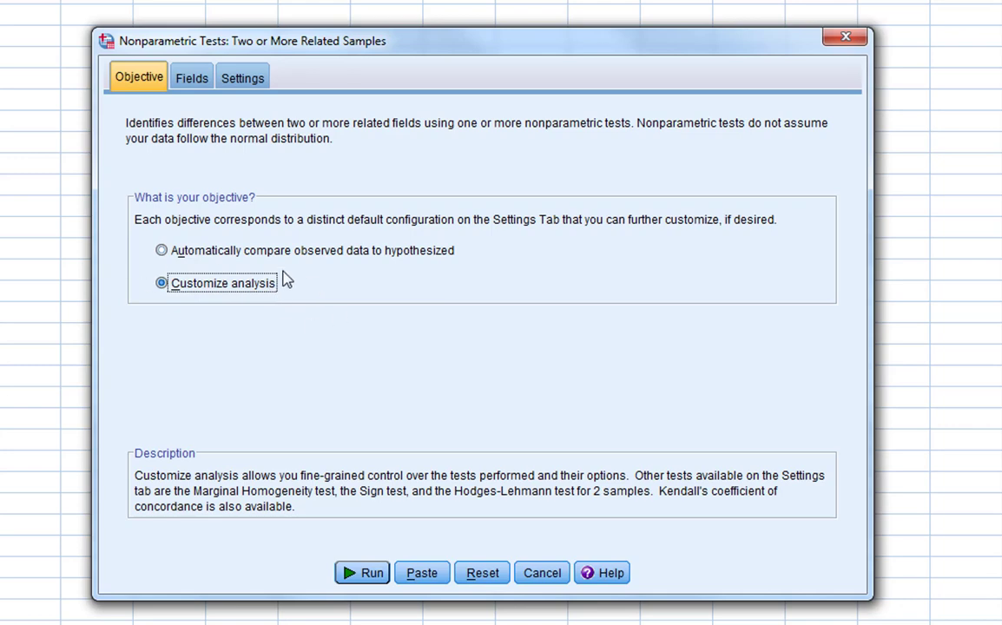
pyautogui.click(188, 85)
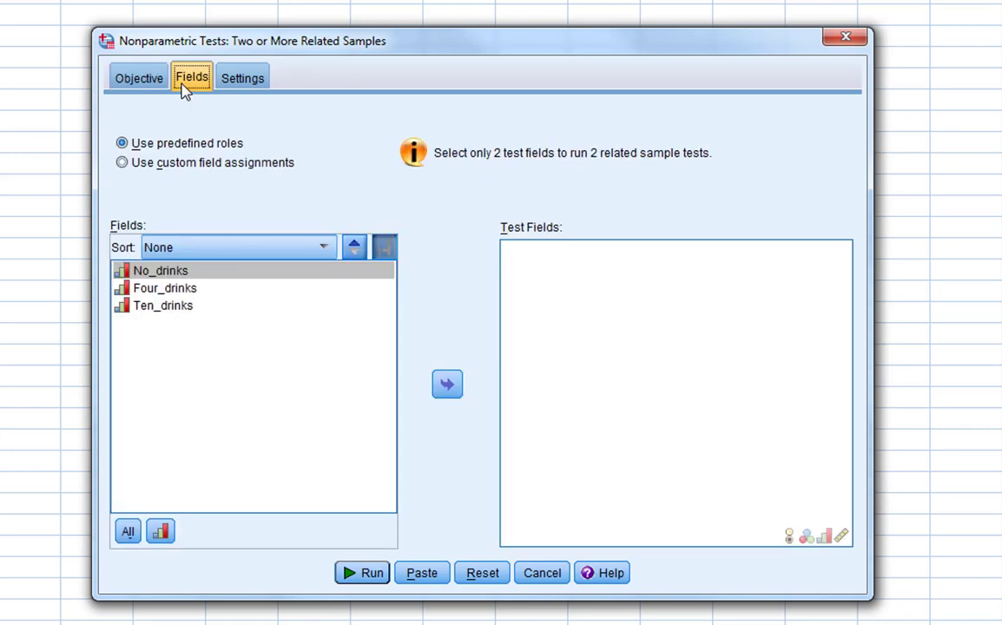
pyautogui.keyDown('shift'); pyautogui.click(173, 308); pyautogui.keyUp('shift')
pyautogui.click(447, 384)
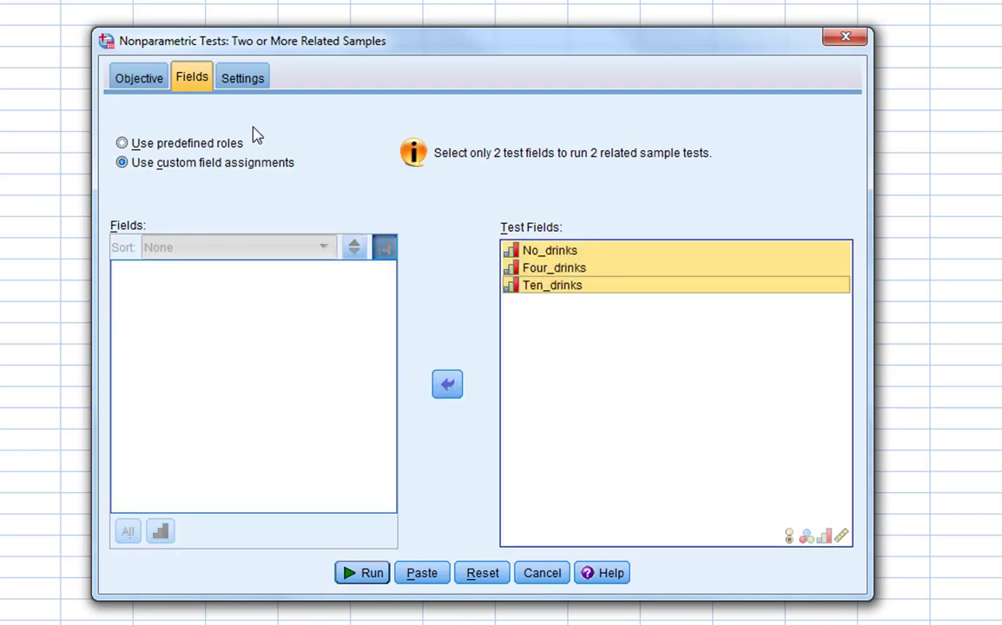
pyautogui.click(244, 78)
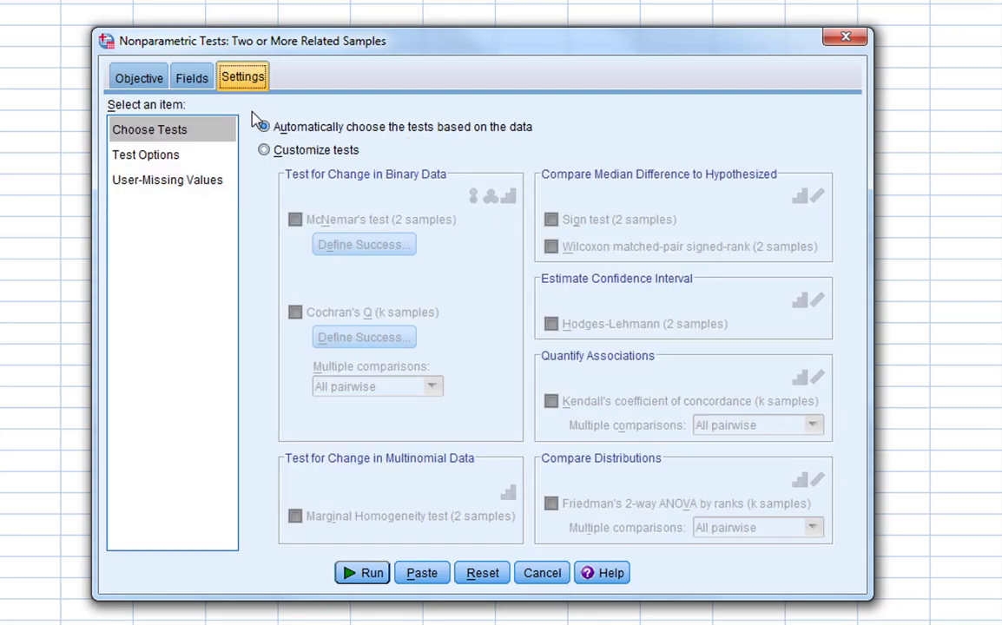
# Step: Customize tests to Kendall's coefficient of concordance with all pairwise comparisons and run
pyautogui.click(313, 151)
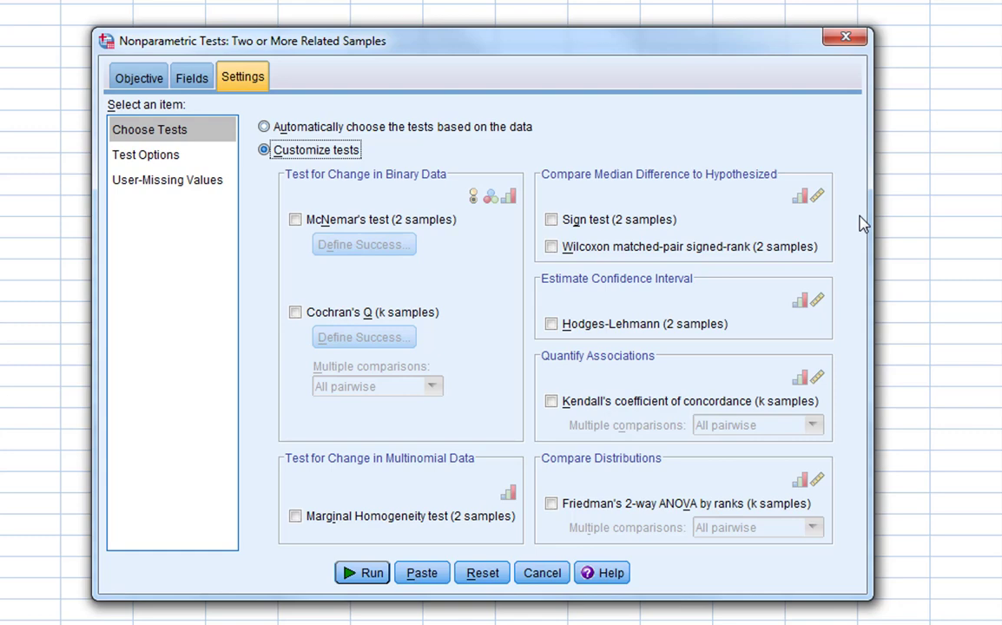
pyautogui.click(551, 401)
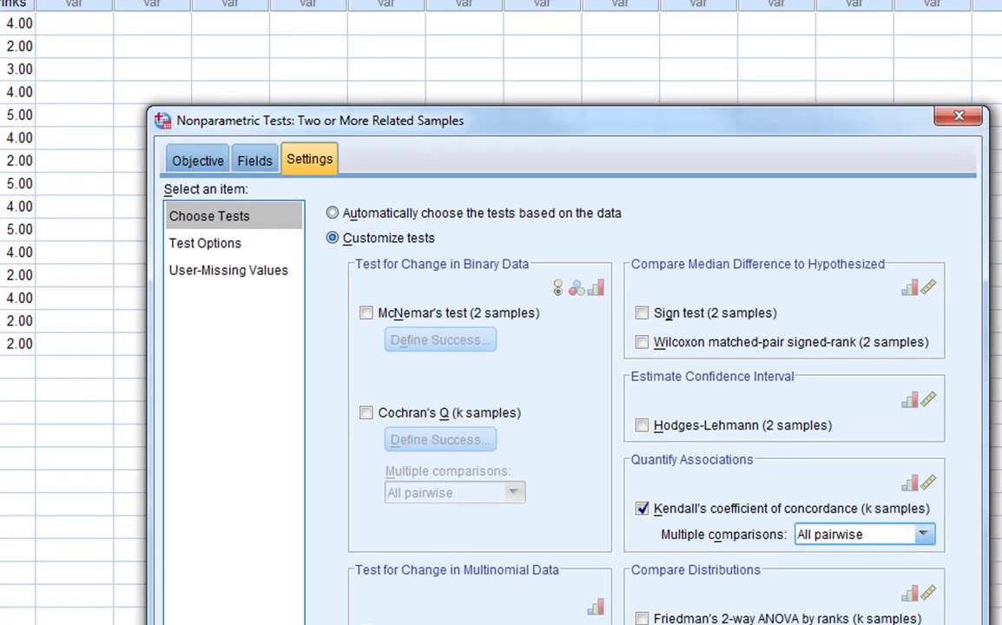
pyautogui.click(365, 573)
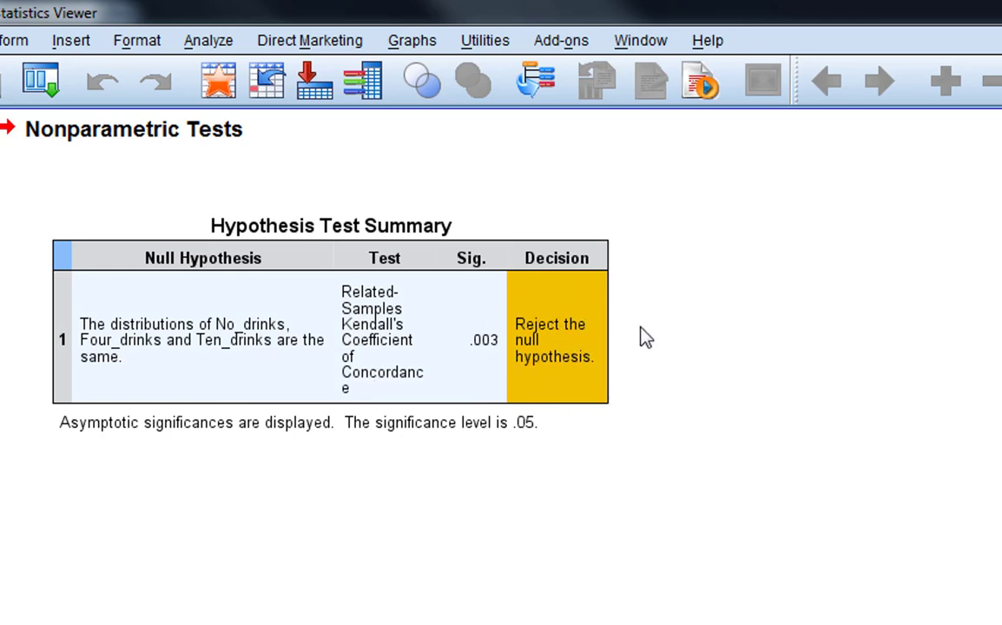
# Step: Open the Hypothesis Test Summary in the Model Viewer to see Kendall's W .393
pyautogui.click(556, 326)
pyautogui.doubleClick(550, 317)
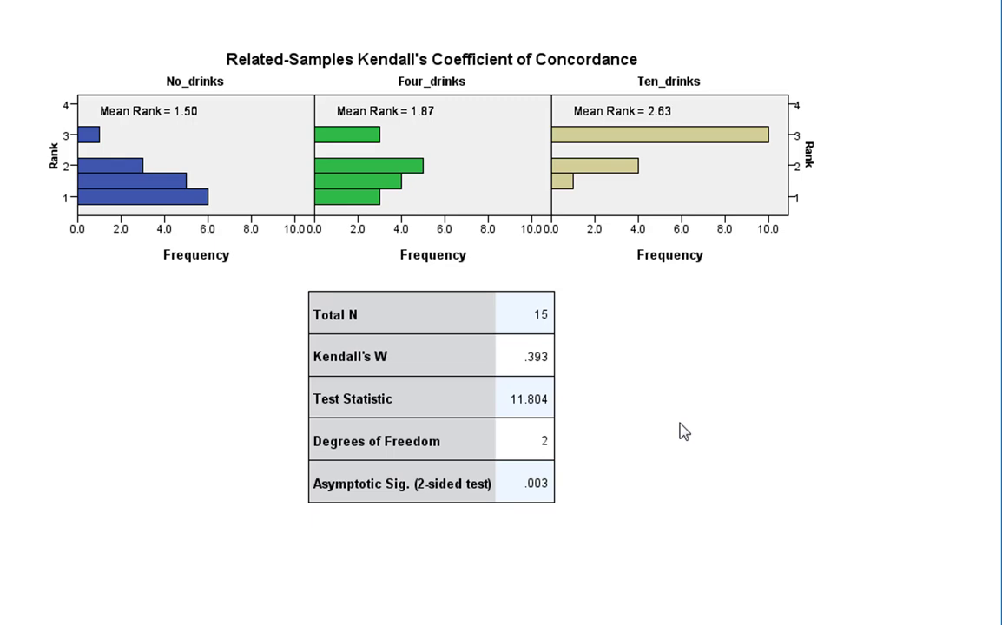
# Step: Switch the Model Viewer view to Pairwise Comparisons
pyautogui.click(682, 610)
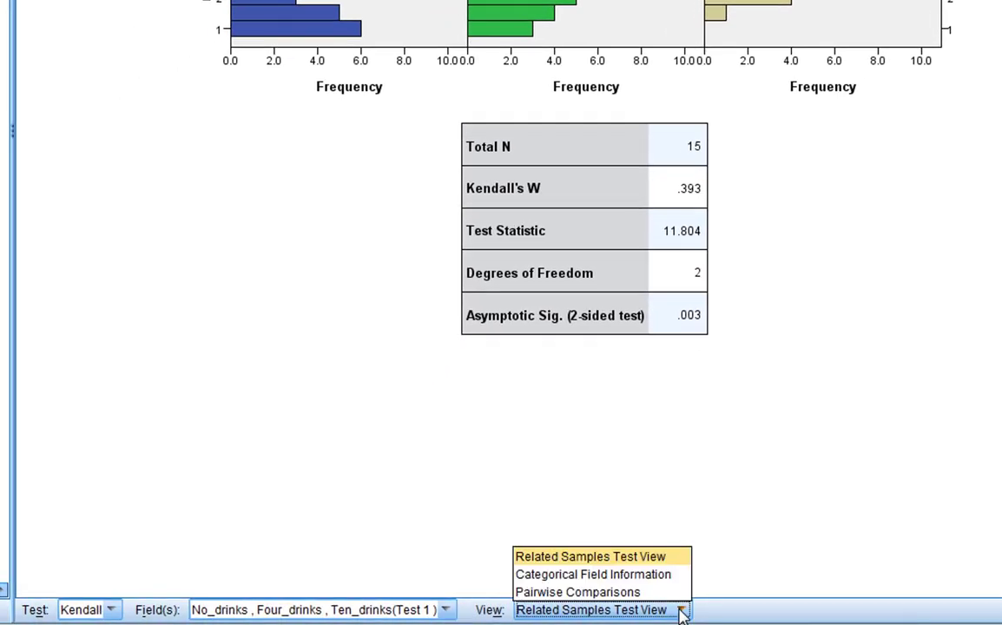
pyautogui.click(518, 592)
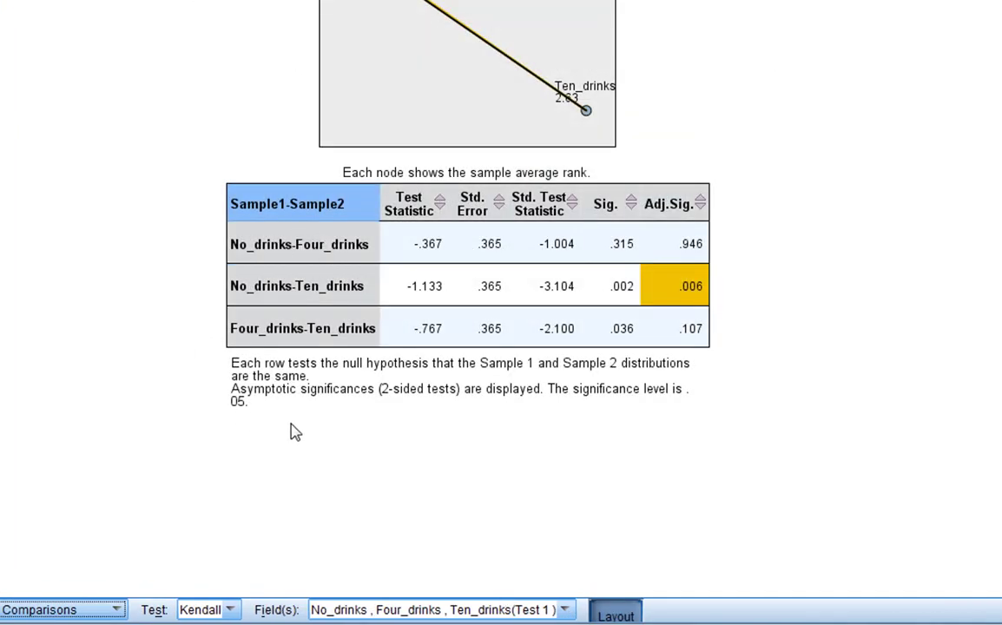